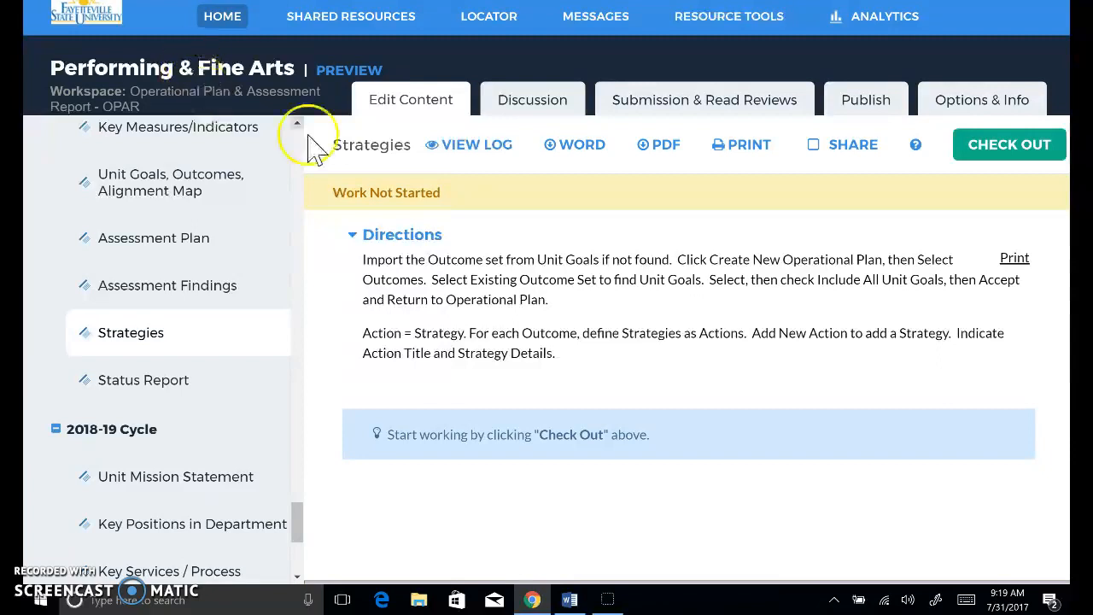
- Check out the Strategies section for editing and create a new operational plan in it
{"action": "left_click", "coordinate": [1006, 155]}
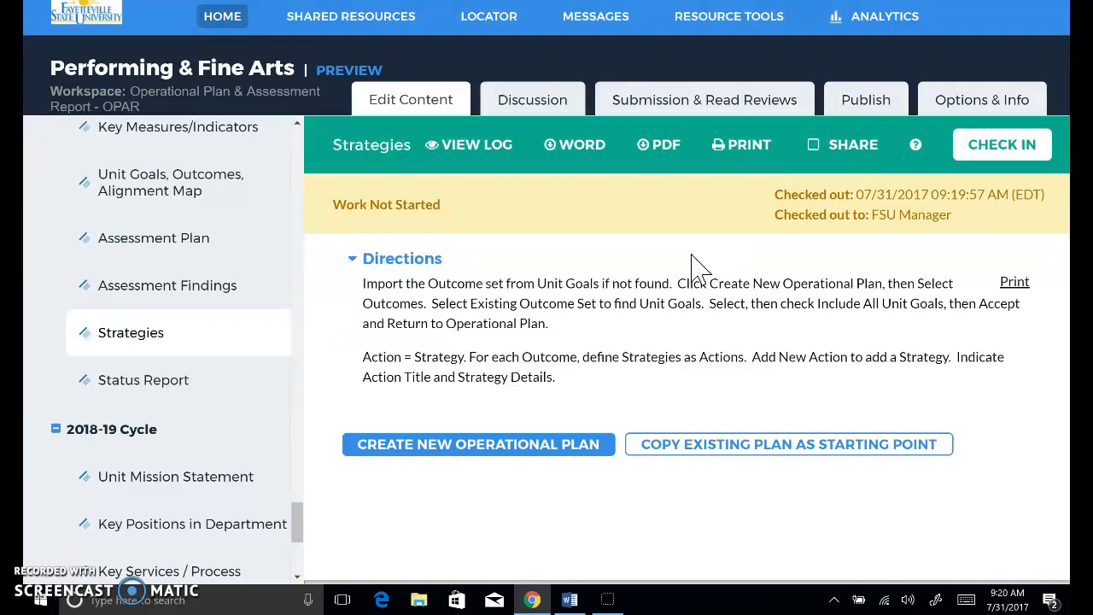
{"action": "left_click", "coordinate": [976, 146]}
{"action": "left_click", "coordinate": [539, 452]}
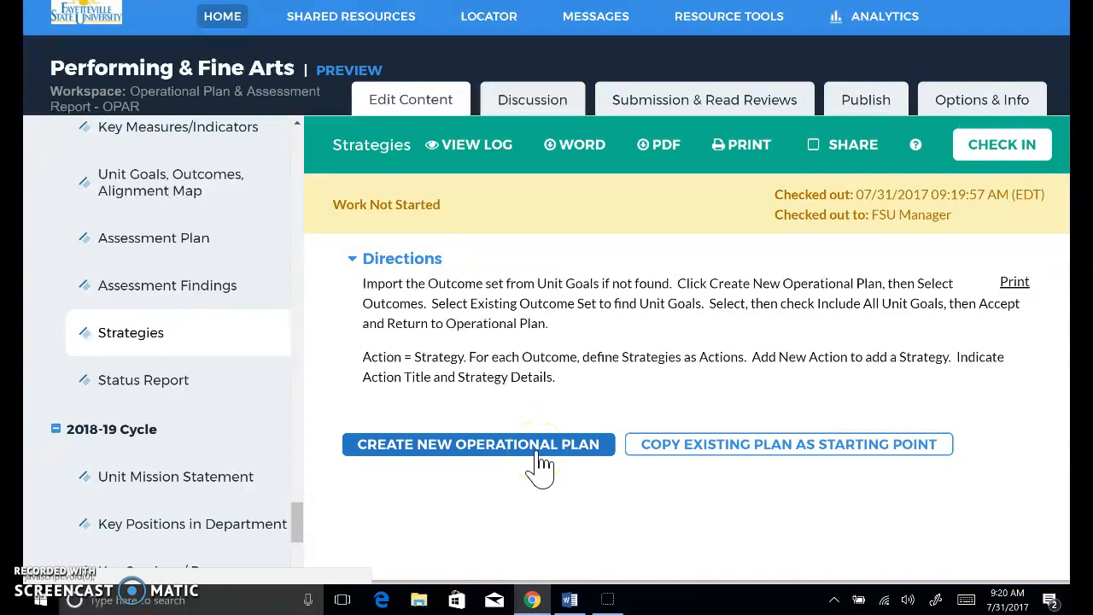
{"action": "left_click", "coordinate": [620, 79]}
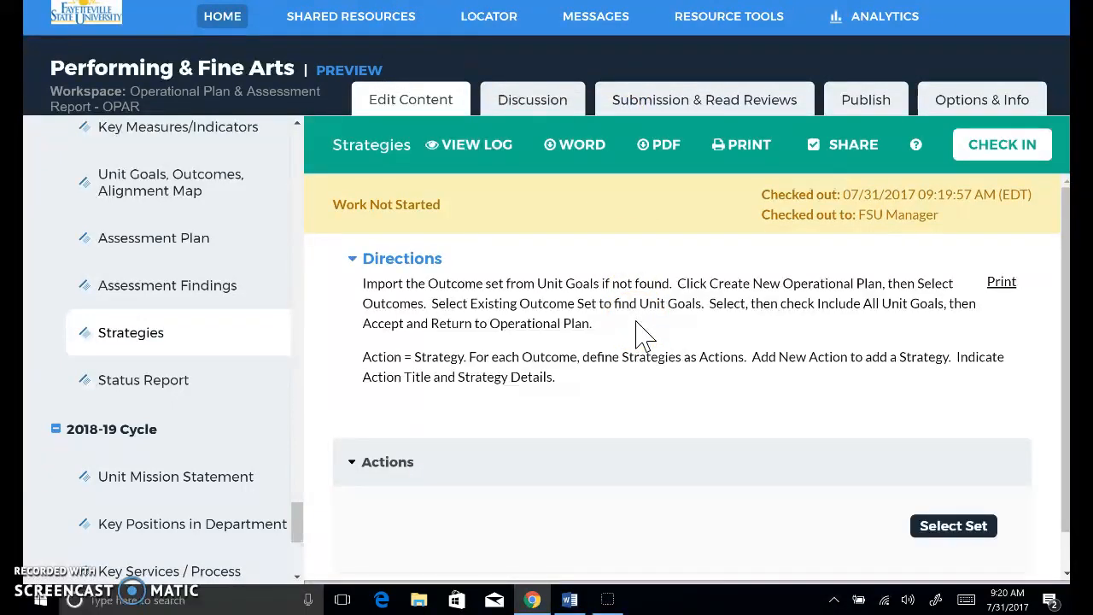
- Start selecting an outcome set for the plan's actions from the existing sets
{"action": "left_click", "coordinate": [870, 351]}
{"action": "left_click_drag", "start_coordinate": [1067, 225], "coordinate": [1065, 286]}
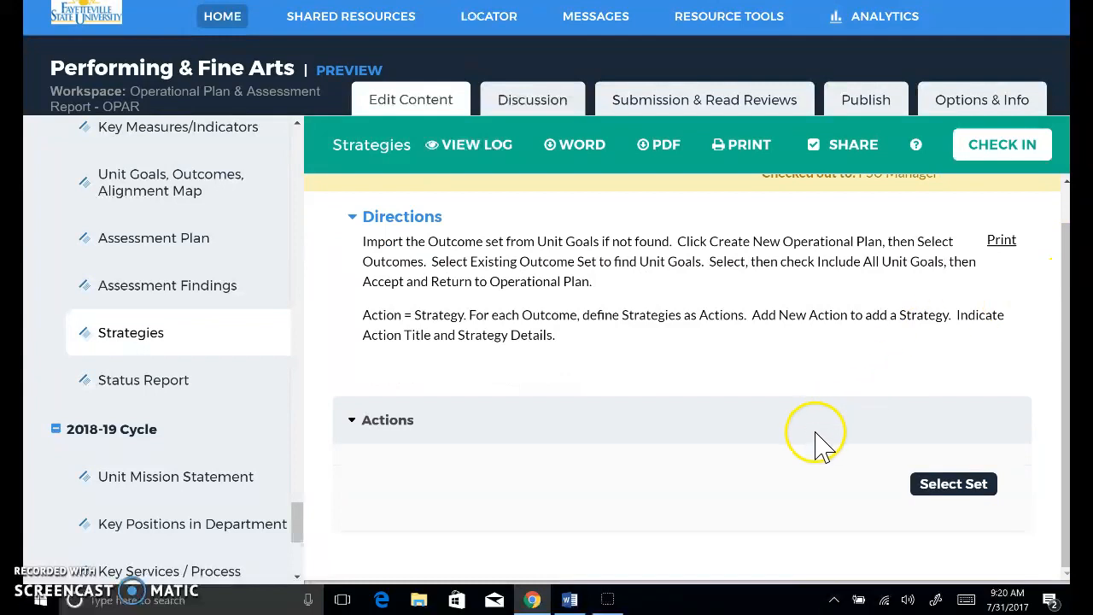
{"action": "left_click", "coordinate": [941, 496]}
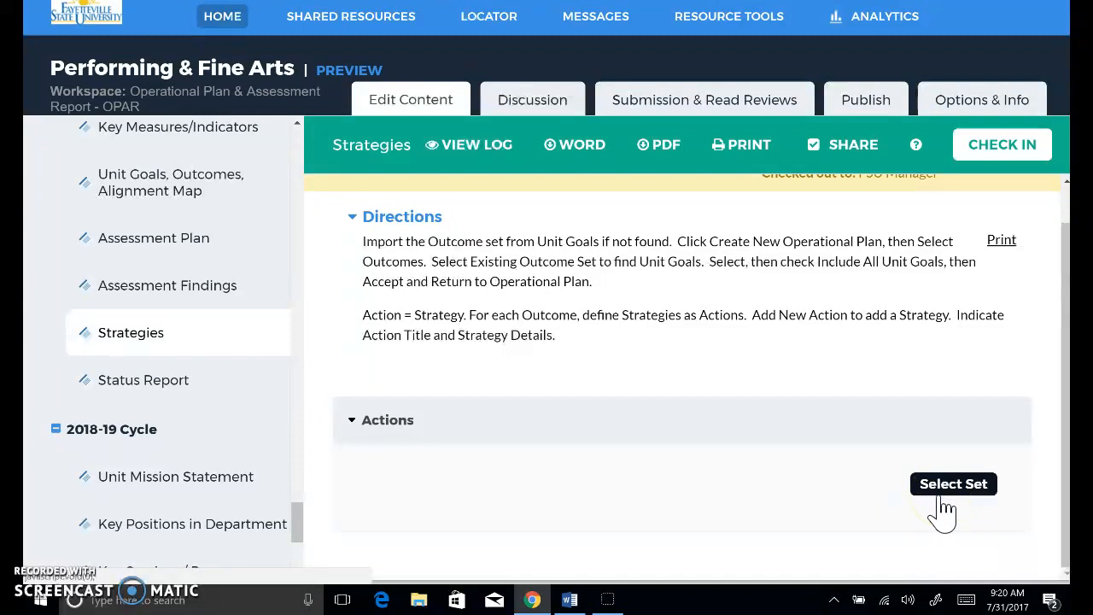
{"action": "left_click", "coordinate": [943, 509]}
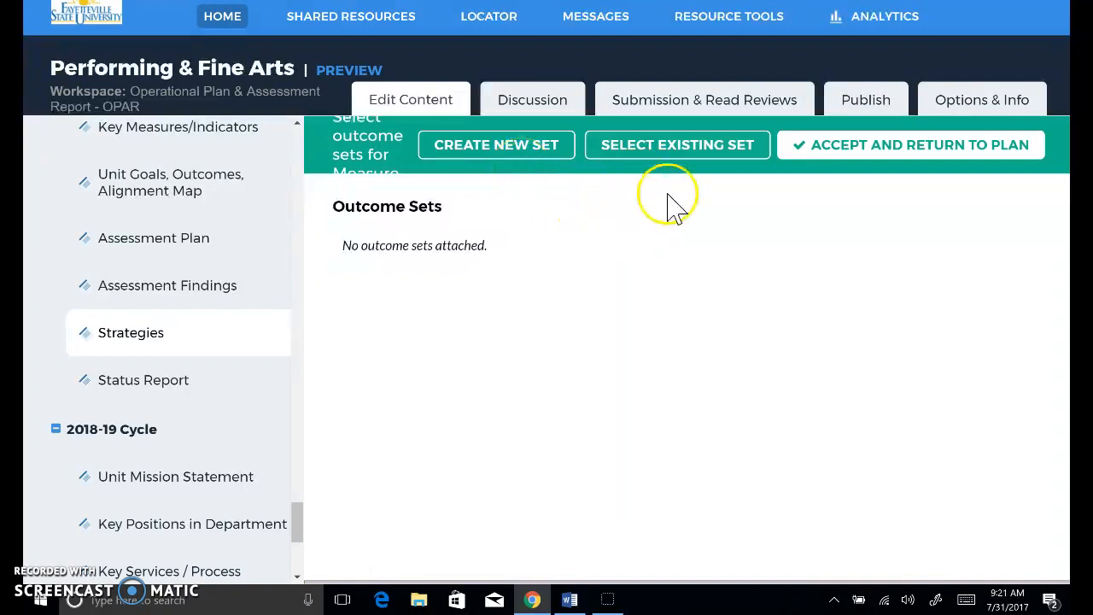
{"action": "left_click", "coordinate": [691, 155]}
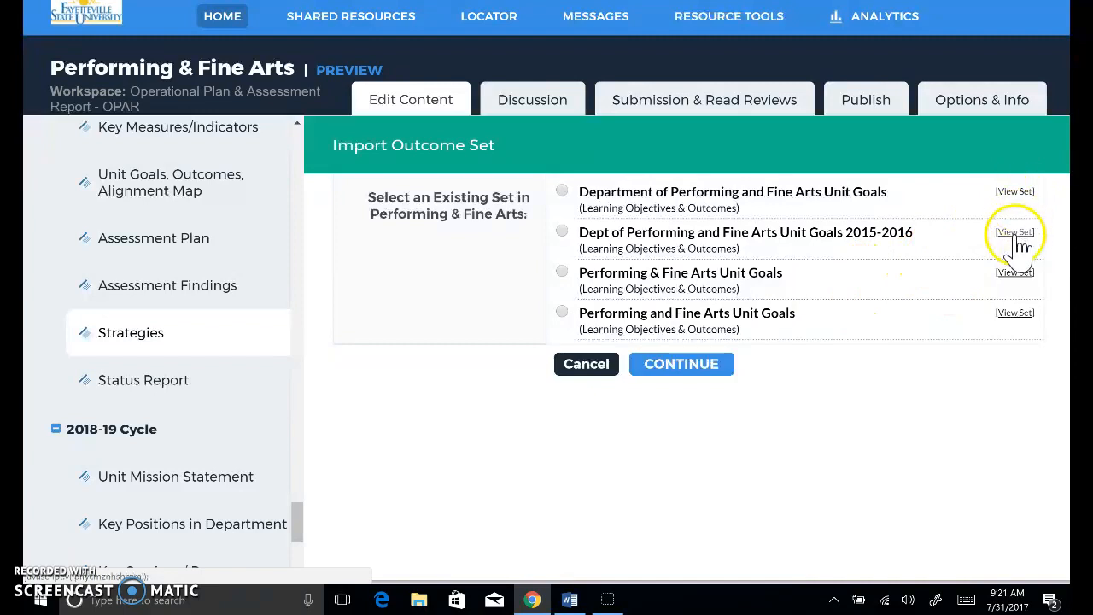
- Preview the Department of Performing and Fine Arts Unit Goals set and import it as the outcome set
{"action": "left_click", "coordinate": [1015, 201]}
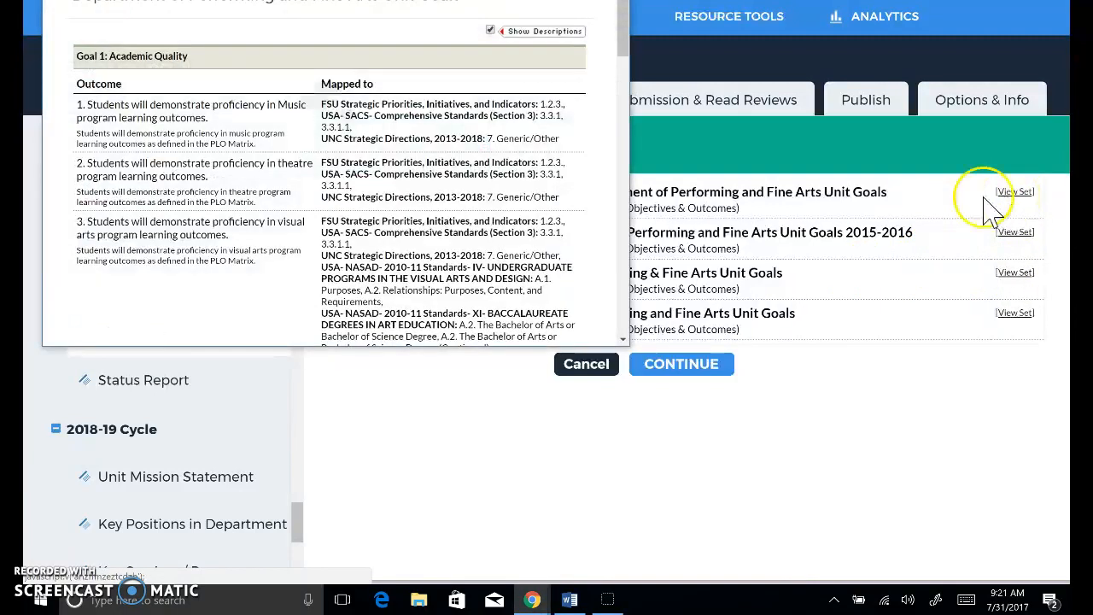
{"action": "left_click_drag", "start_coordinate": [623, 51], "coordinate": [618, 202]}
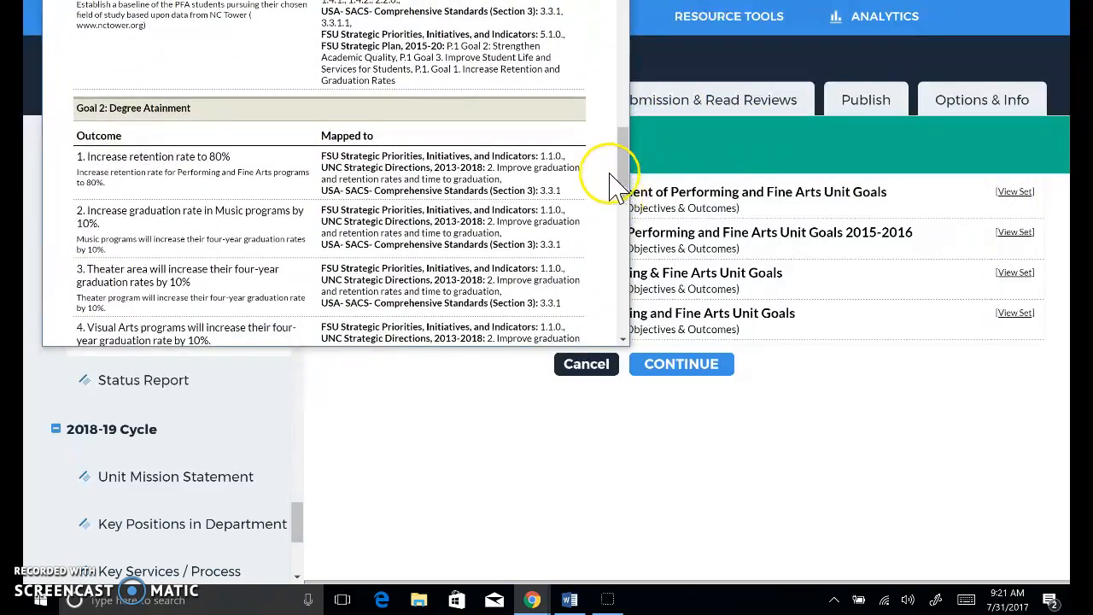
{"action": "left_click", "coordinate": [610, 1]}
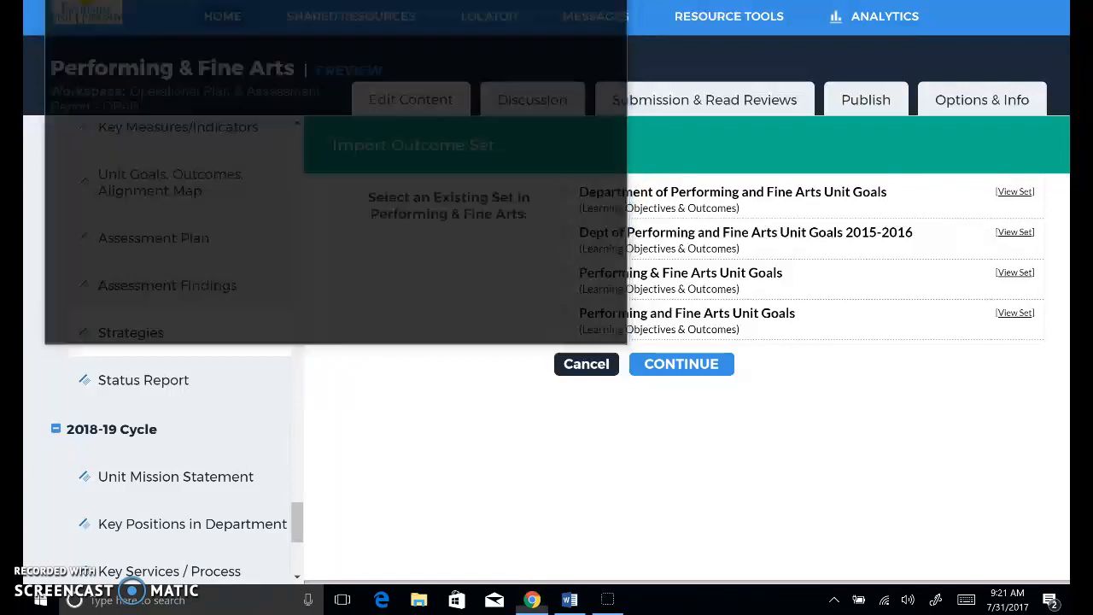
{"action": "left_click", "coordinate": [562, 191]}
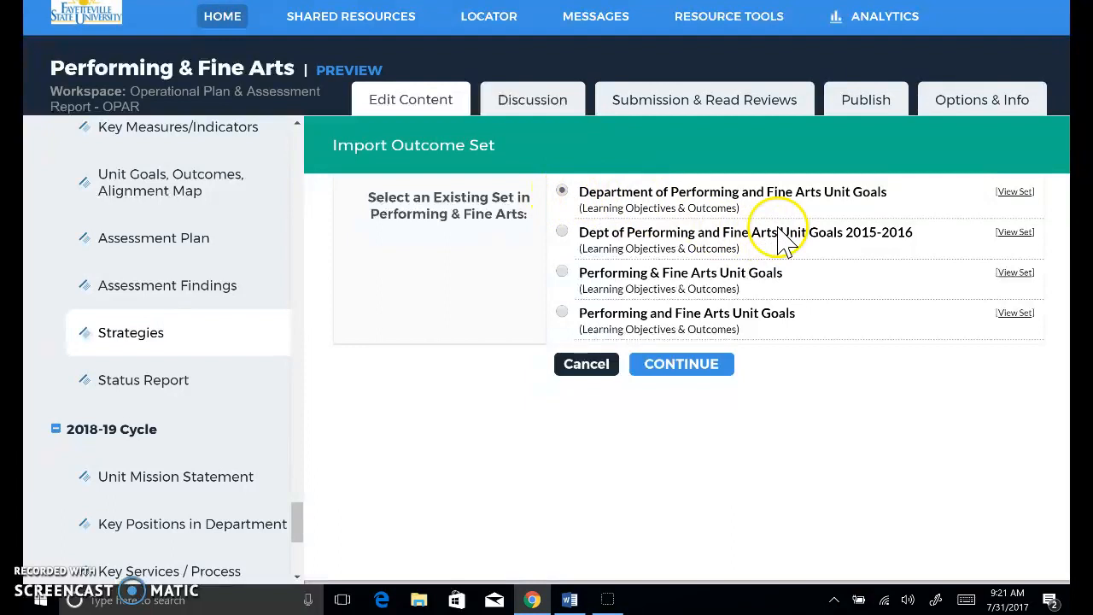
{"action": "left_click", "coordinate": [691, 367]}
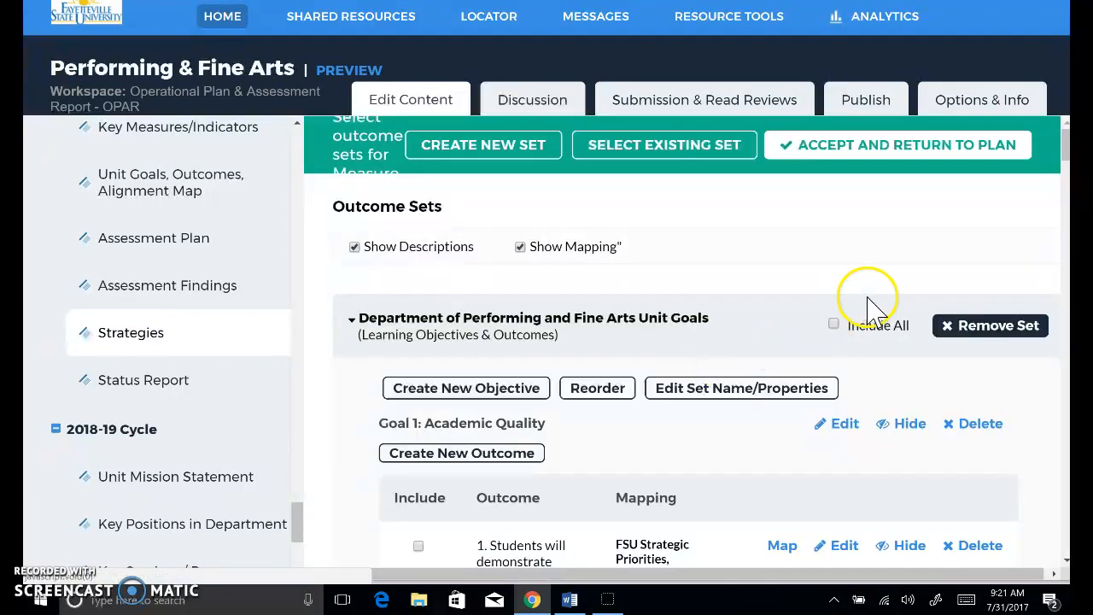
- Include all outcomes of the imported unit goals set, accept the selection and return to the plan
{"action": "left_click_drag", "start_coordinate": [1067, 152], "coordinate": [1066, 170]}
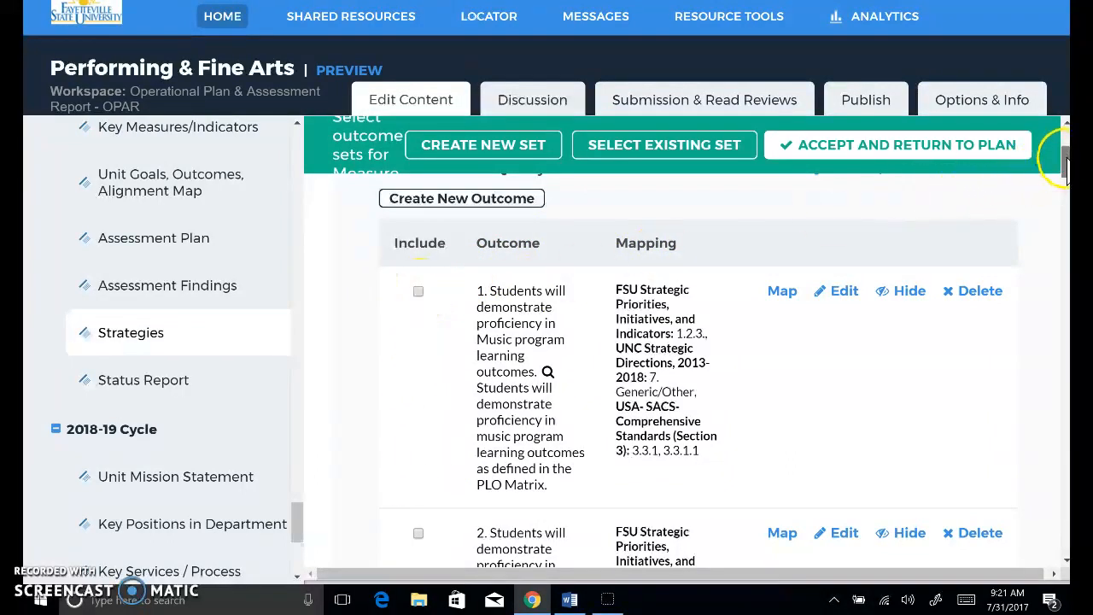
{"action": "left_click_drag", "start_coordinate": [1064, 161], "coordinate": [1065, 150]}
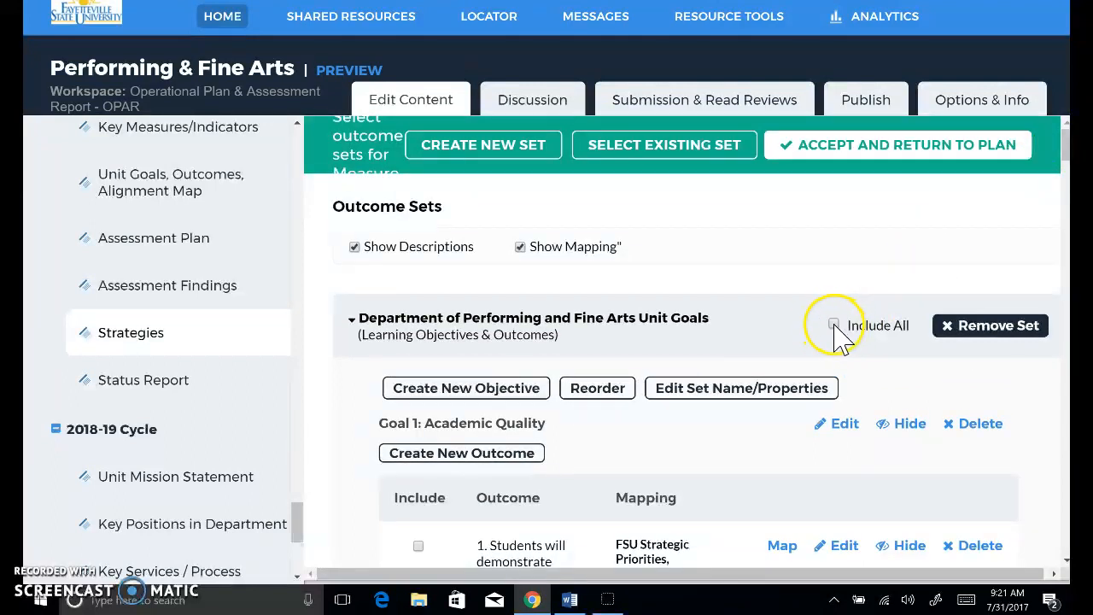
{"action": "left_click", "coordinate": [885, 342]}
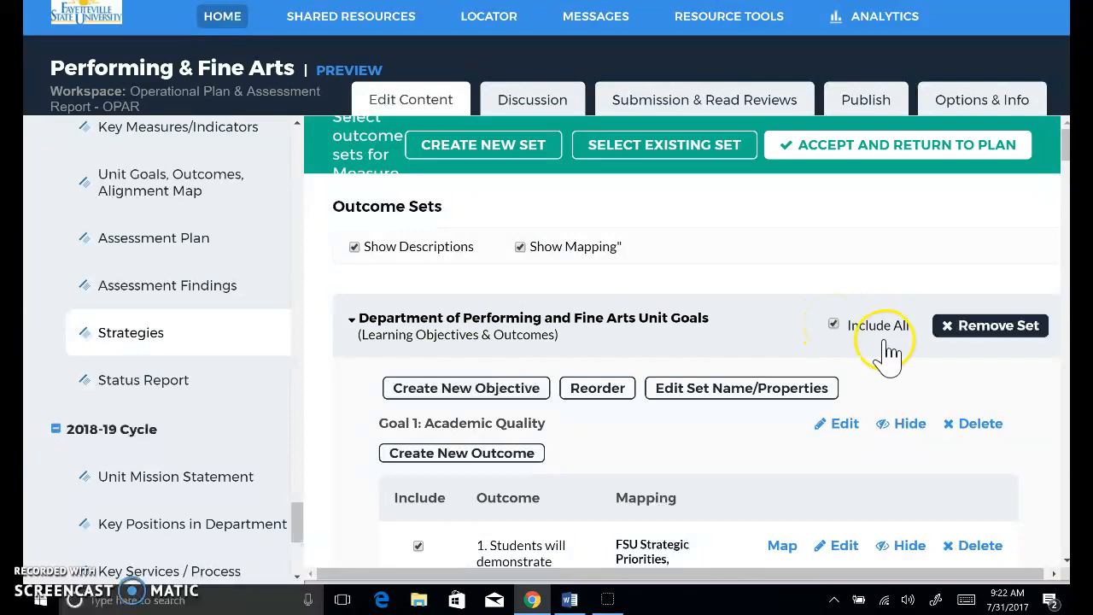
{"action": "left_click_drag", "start_coordinate": [1065, 134], "coordinate": [1065, 288]}
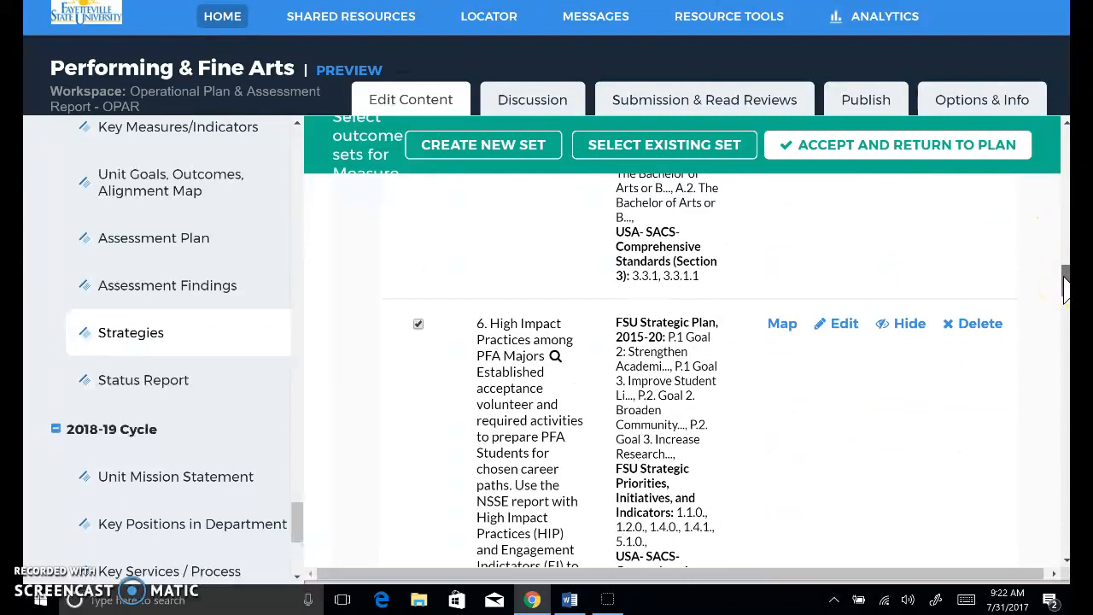
{"action": "left_click_drag", "start_coordinate": [1065, 288], "coordinate": [1065, 242]}
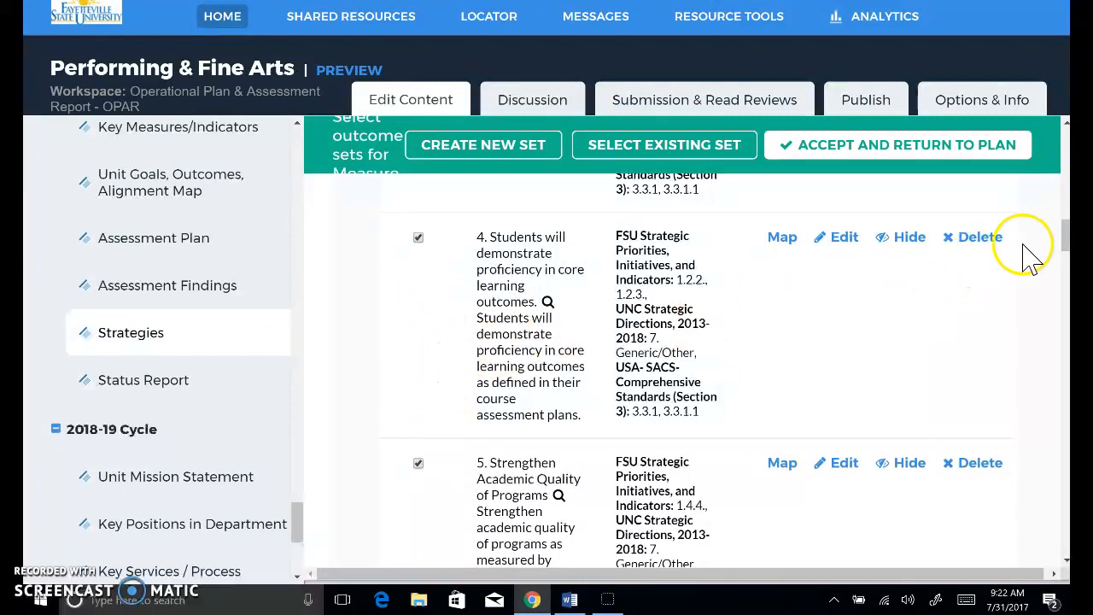
{"action": "left_click_drag", "start_coordinate": [1065, 246], "coordinate": [1065, 141]}
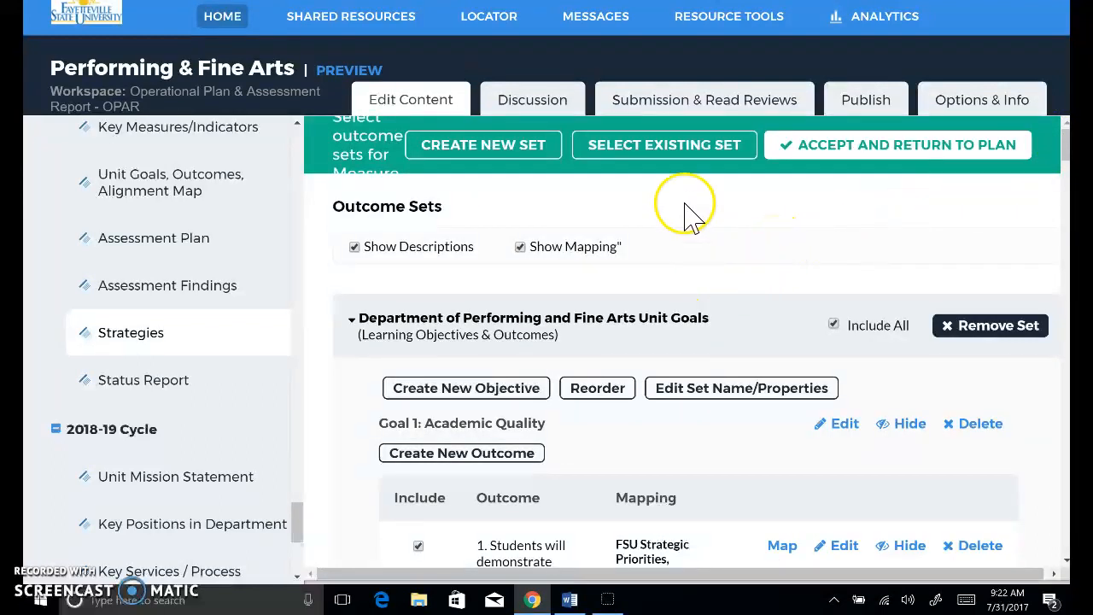
{"action": "left_click", "coordinate": [866, 146]}
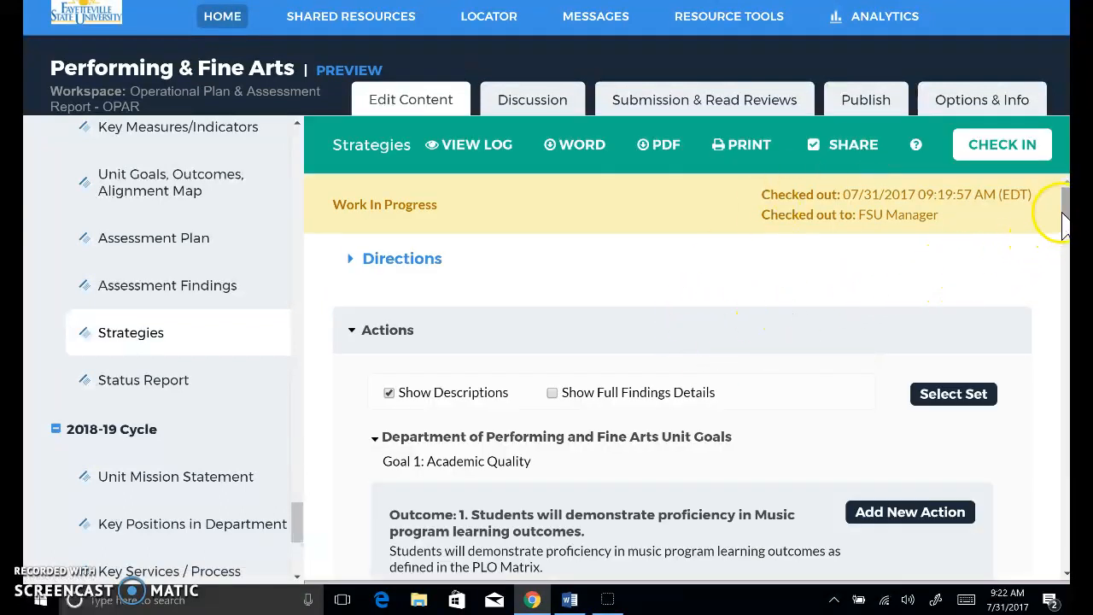
- Add a new action to Outcome 1 on Music program proficiency, supported by the 2016-17 PLO Matrix Music and Music Education finding
{"action": "mouse_move", "coordinate": [1065, 224]}
{"action": "left_mouse_down"}
{"action": "mouse_move", "coordinate": [1065, 265]}
{"action": "mouse_move", "coordinate": [1065, 231]}
{"action": "left_mouse_up"}
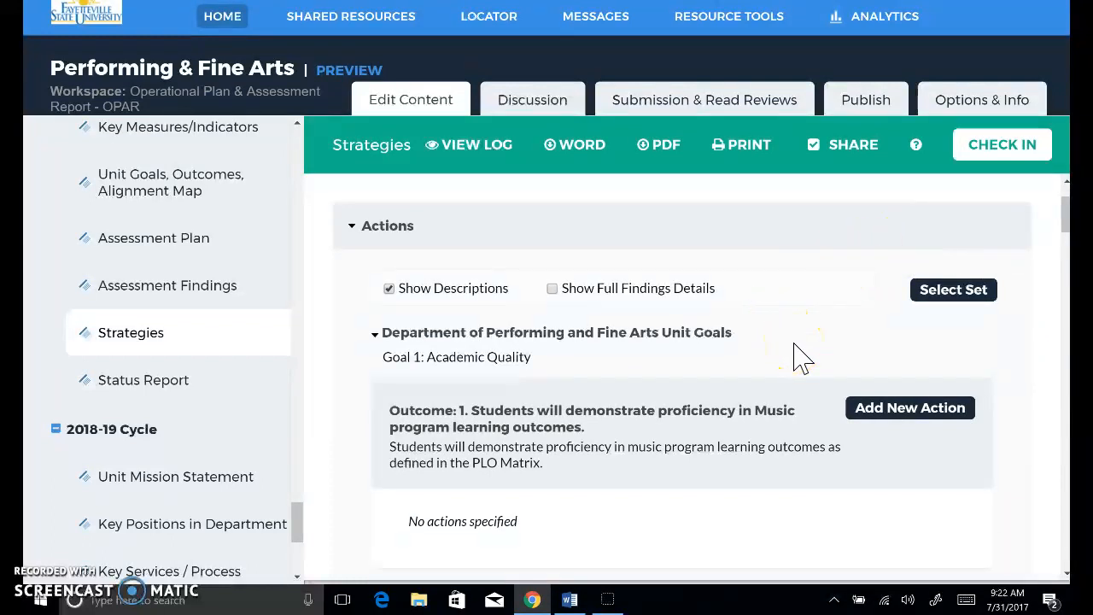
{"action": "left_click", "coordinate": [943, 427]}
{"action": "left_click", "coordinate": [923, 408]}
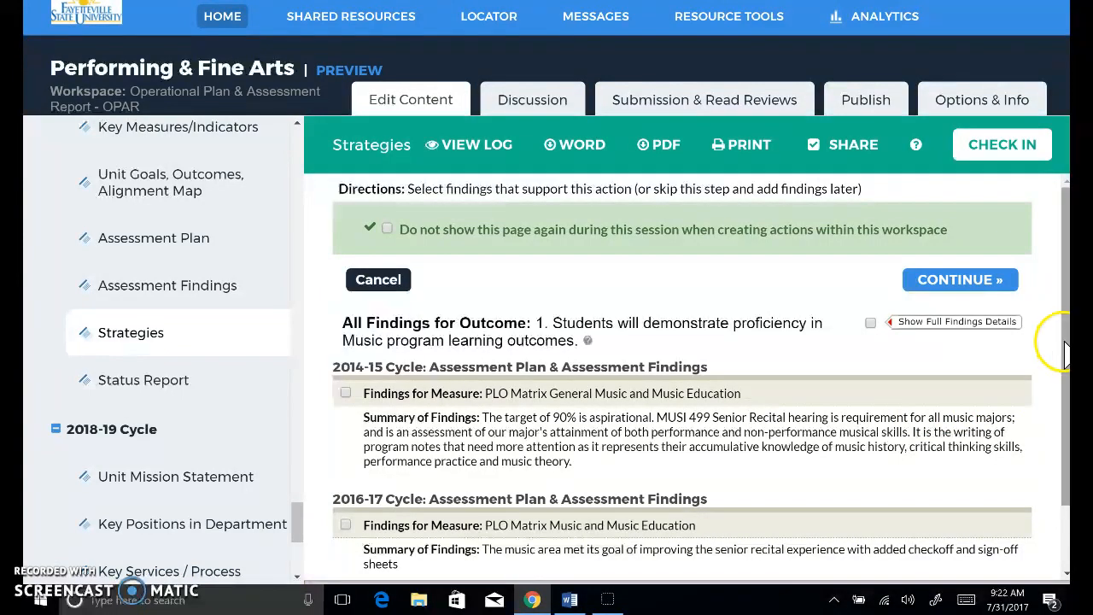
{"action": "scroll", "coordinate": [1051, 349], "scroll_direction": "down", "scroll_amount": 1}
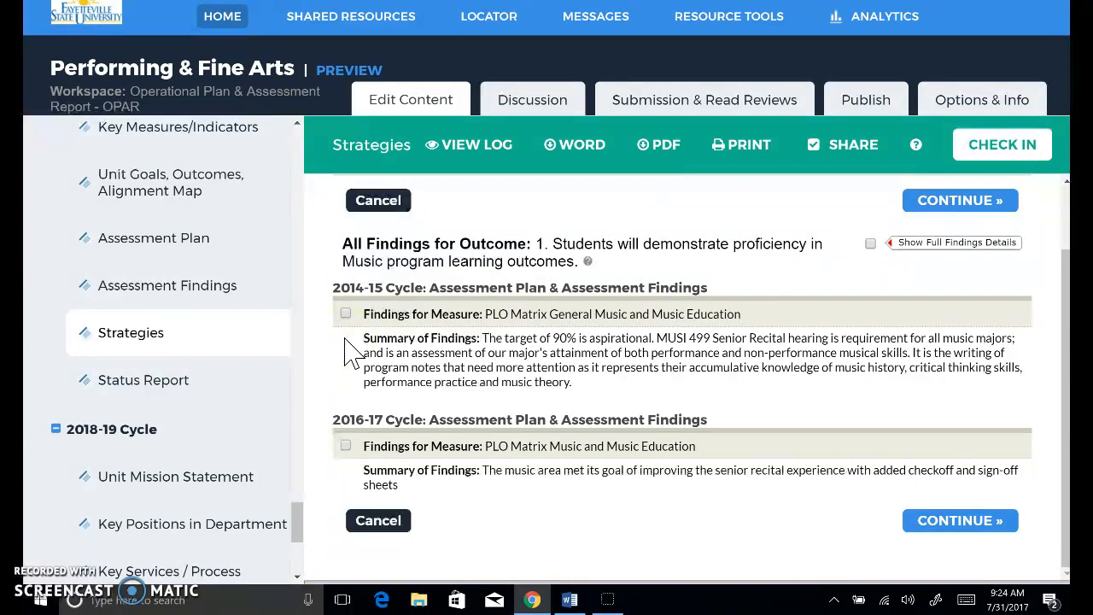
{"action": "left_click", "coordinate": [345, 445]}
{"action": "left_click", "coordinate": [952, 530]}
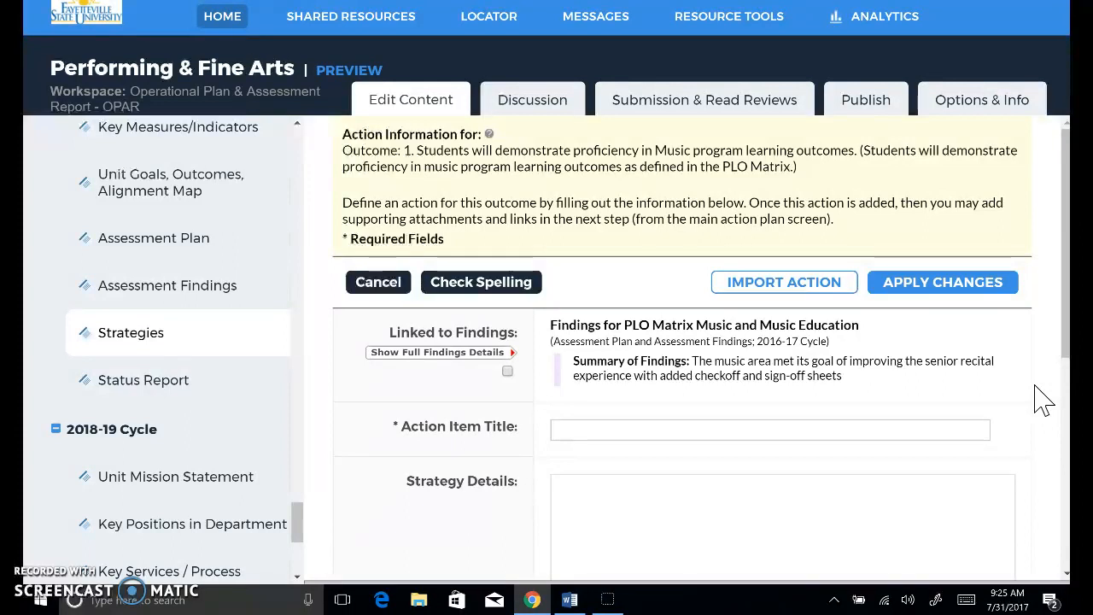
- Enter "Revise rubric" as the action item title
{"action": "left_click_drag", "start_coordinate": [1064, 342], "coordinate": [1064, 426]}
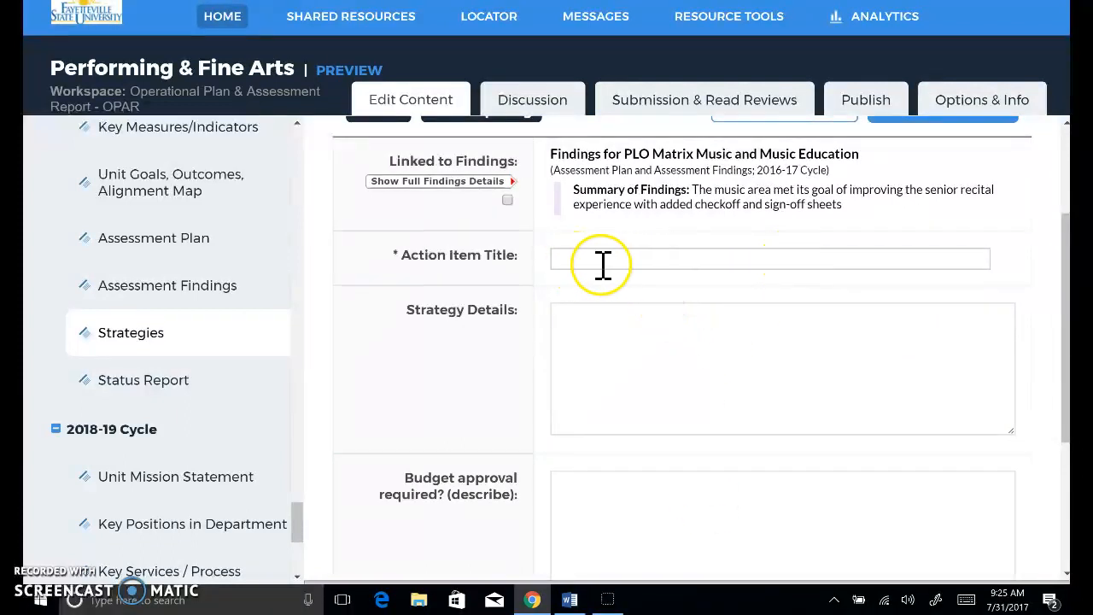
{"action": "left_click", "coordinate": [564, 262]}
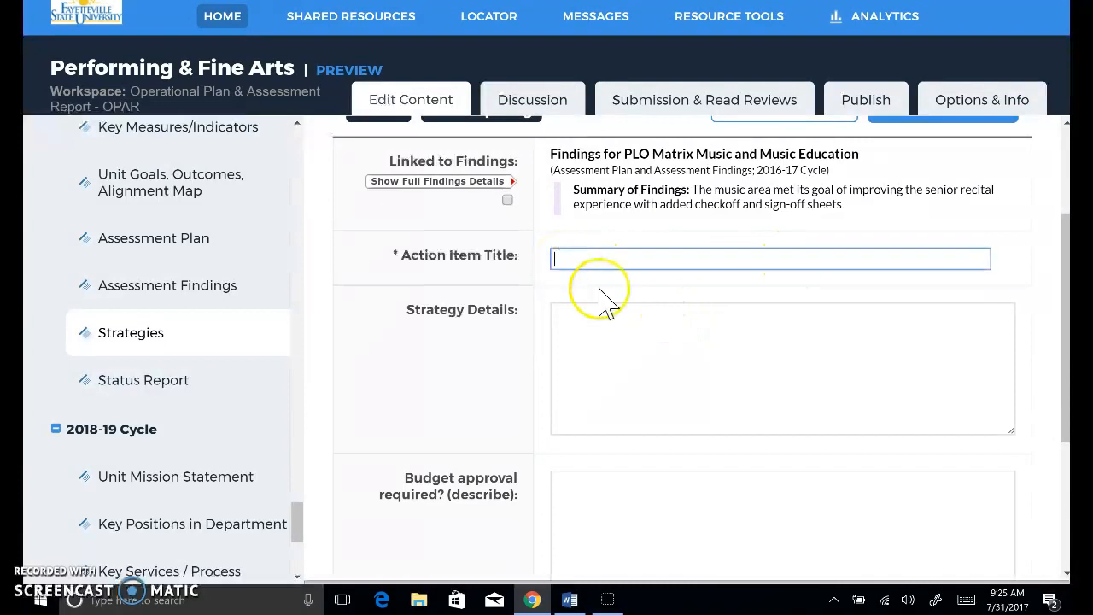
{"action": "type", "text": "Revise rubric"}
{"action": "left_click", "coordinate": [592, 317]}
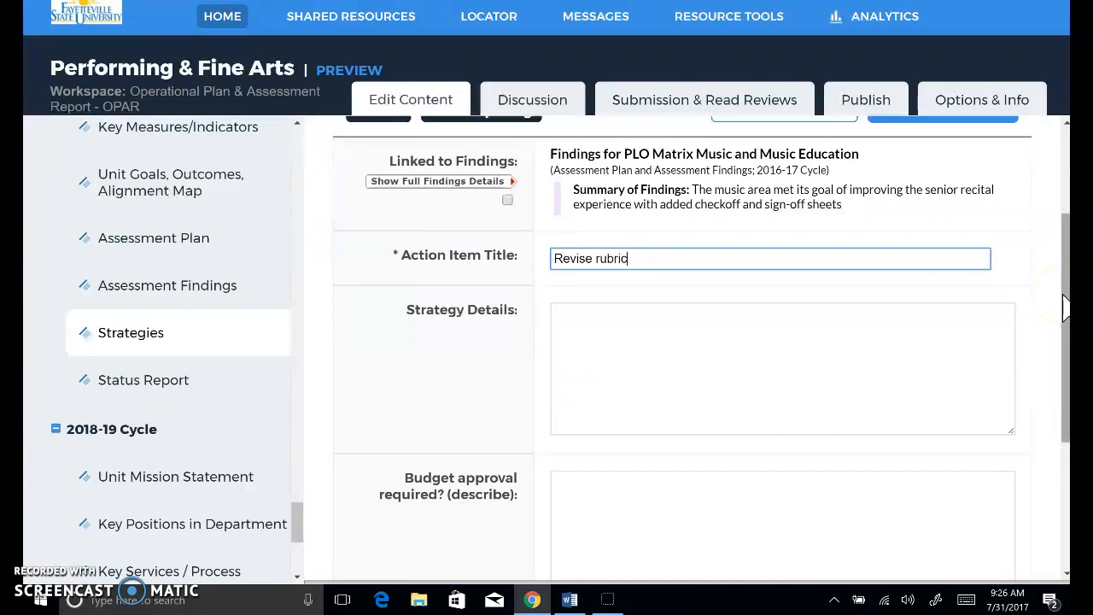
- Set the action's priority level to High, leaving the budget approval and request amount fields empty
{"action": "left_click_drag", "start_coordinate": [1065, 308], "coordinate": [1064, 436]}
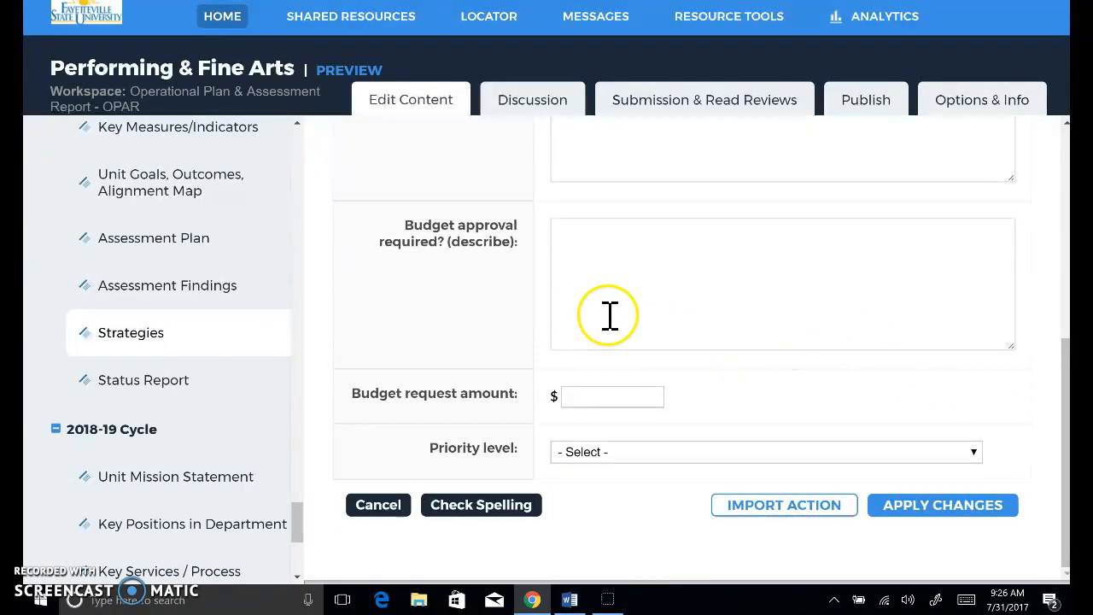
{"action": "left_click", "coordinate": [568, 233]}
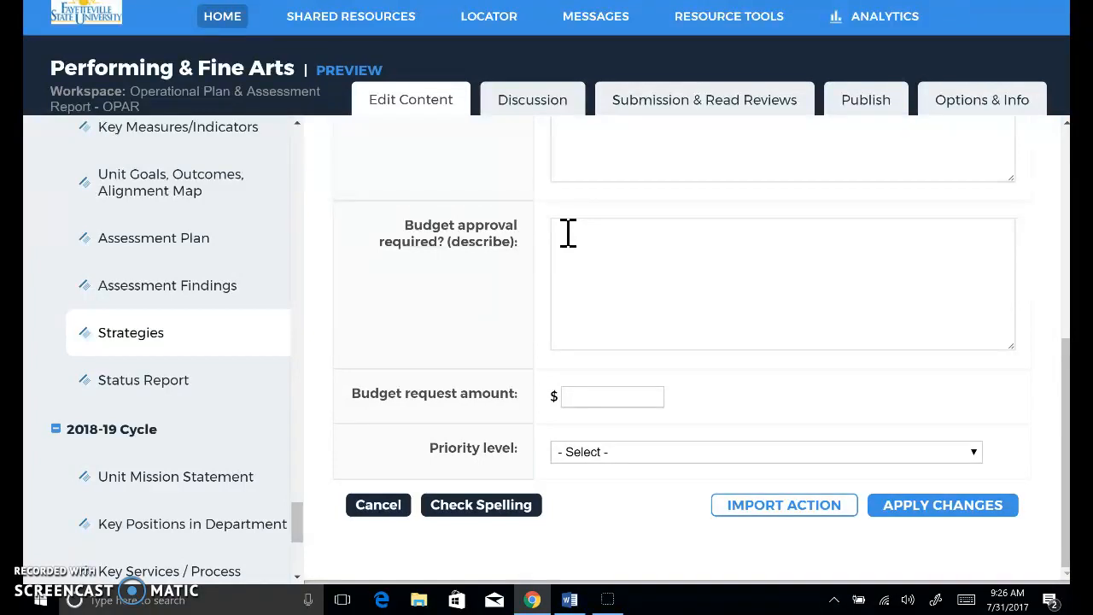
{"action": "left_click", "coordinate": [586, 376]}
{"action": "left_click", "coordinate": [576, 397]}
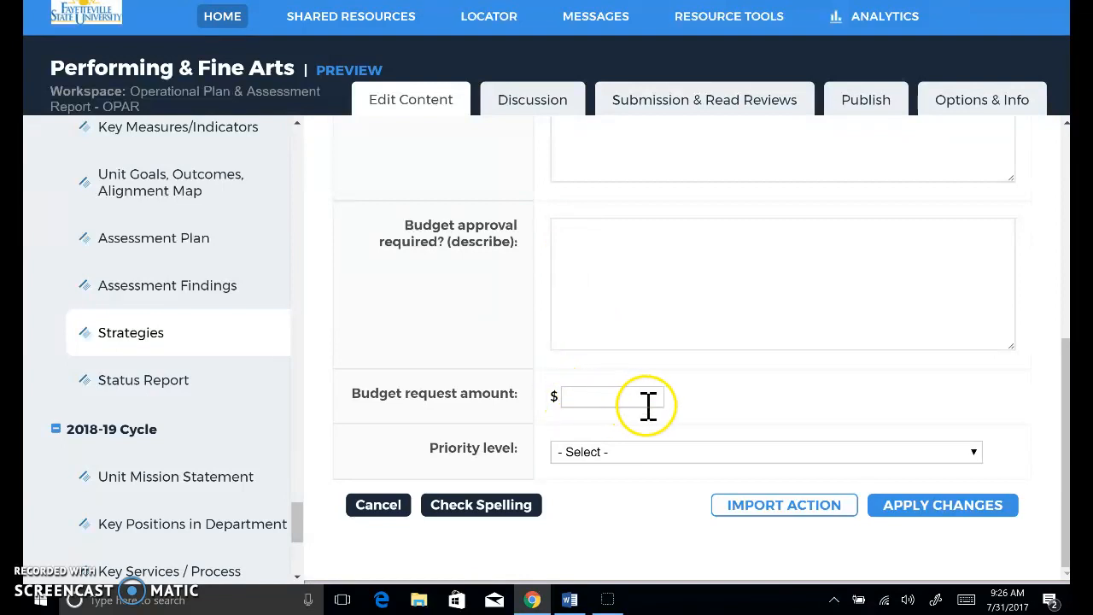
{"action": "left_click", "coordinate": [971, 465]}
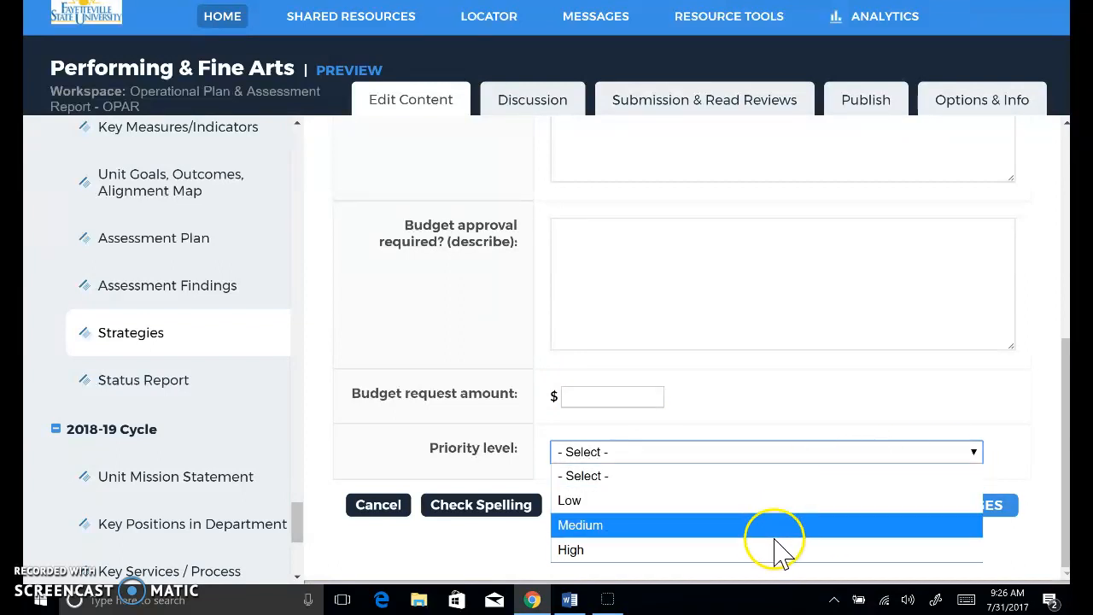
{"action": "left_click", "coordinate": [733, 555]}
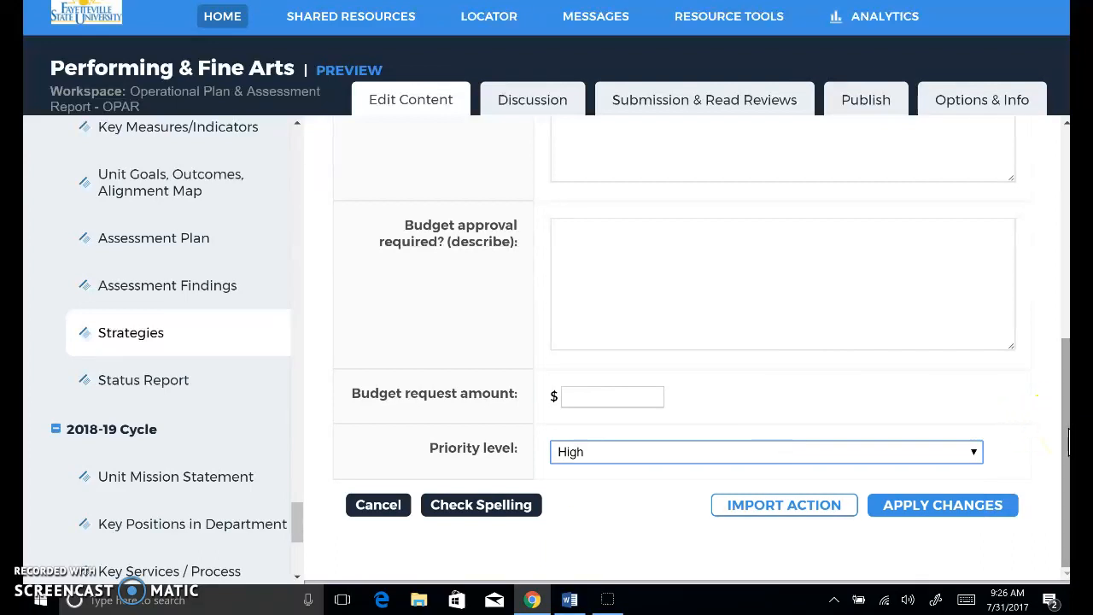
- Start importing an existing action into the new Outcome 1 action and list the available actions for all outcomes
{"action": "left_click", "coordinate": [755, 519]}
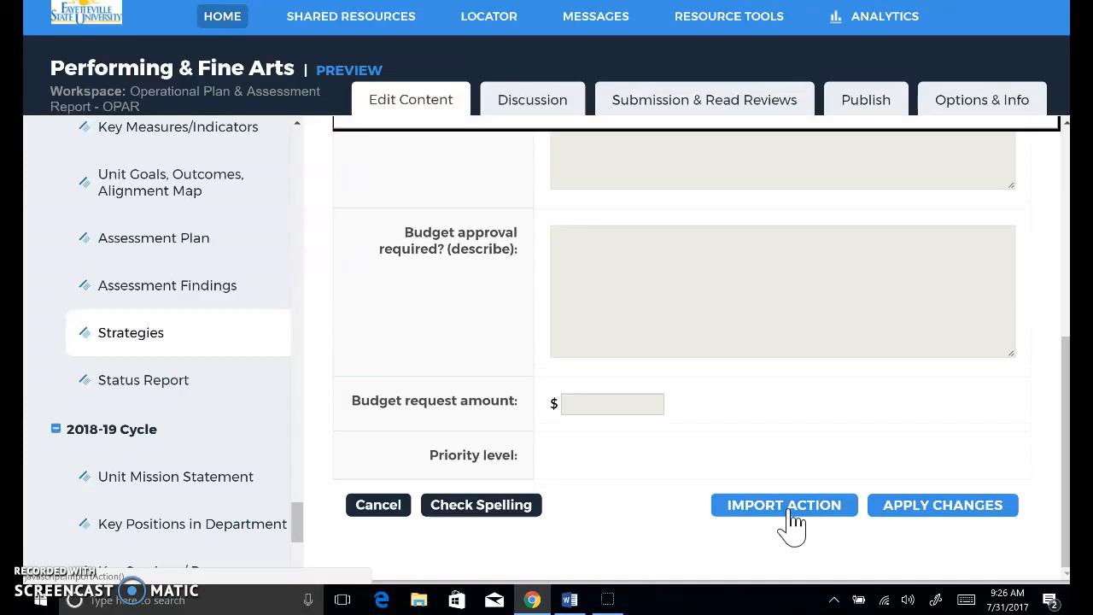
{"action": "left_click", "coordinate": [785, 511]}
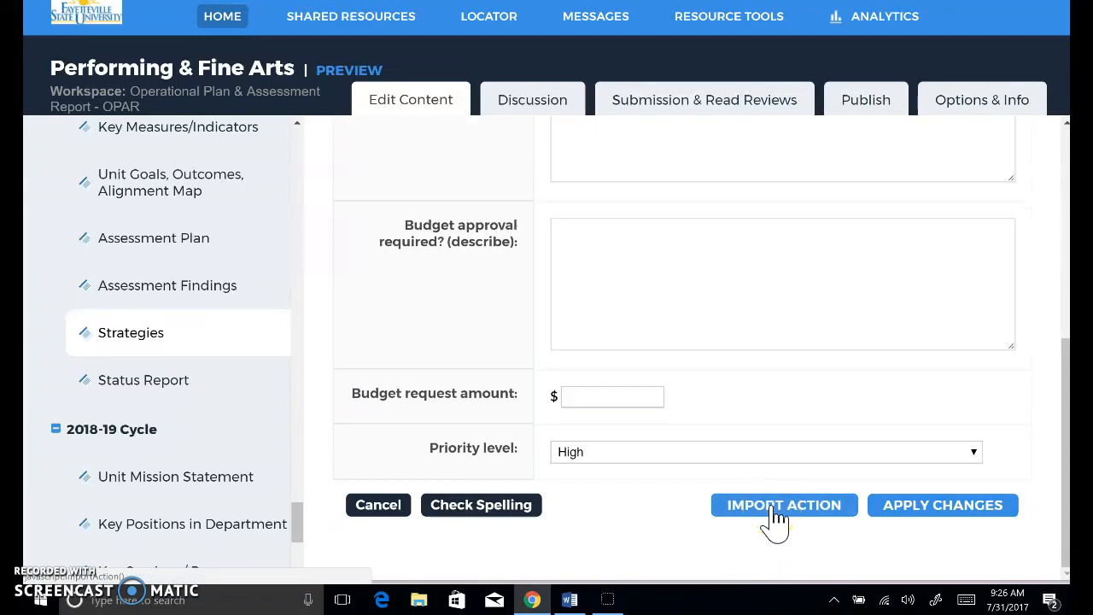
{"action": "left_click_drag", "start_coordinate": [1067, 444], "coordinate": [1063, 201]}
{"action": "left_click", "coordinate": [756, 292]}
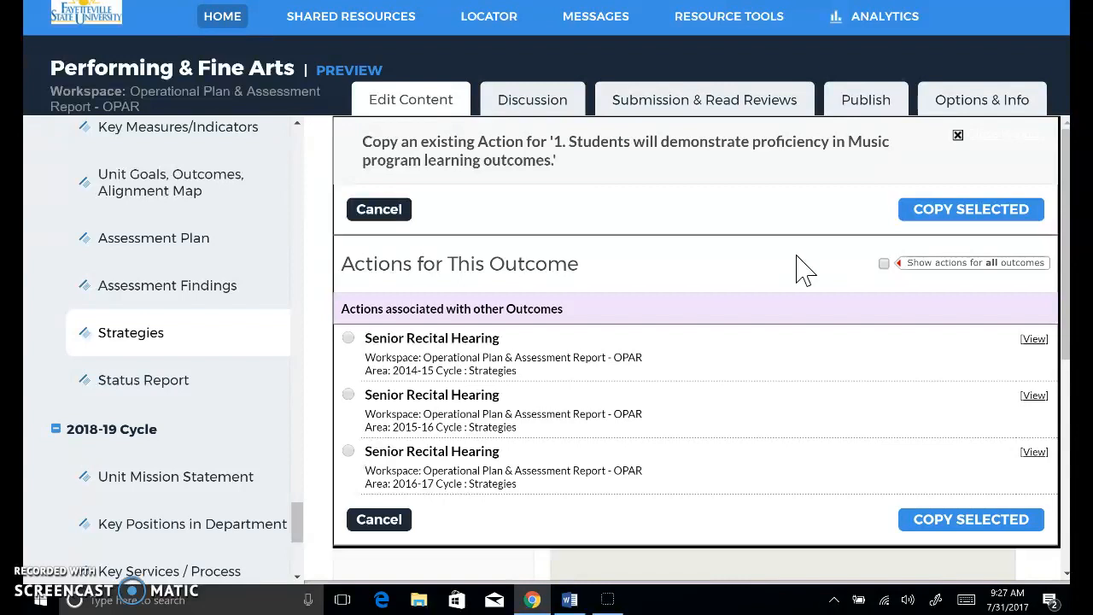
{"action": "left_click", "coordinate": [883, 264]}
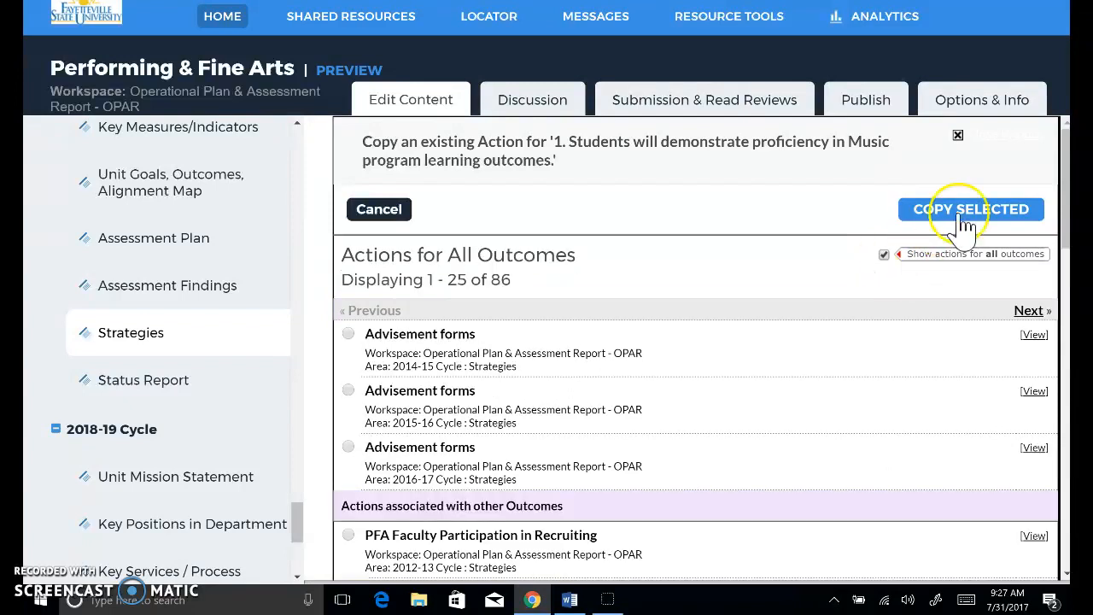
- Copy the Senior Recital Hearing action from the 2016-17 Cycle into the new action, agreeing to overwrite the current entries
{"action": "left_click_drag", "start_coordinate": [1067, 158], "coordinate": [1066, 427]}
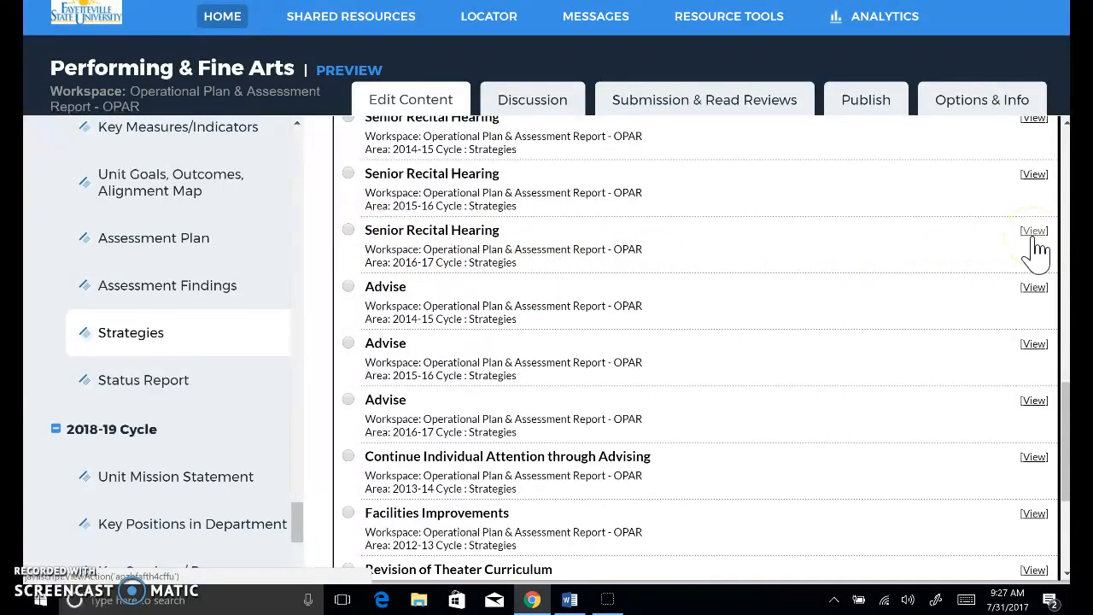
{"action": "left_click", "coordinate": [349, 231]}
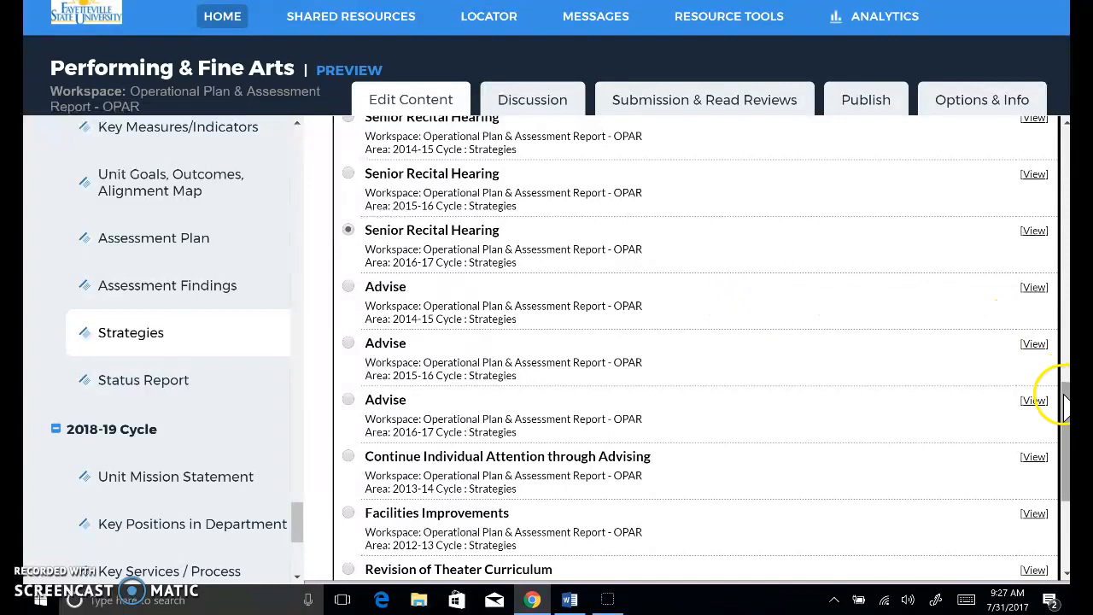
{"action": "left_click_drag", "start_coordinate": [1064, 394], "coordinate": [1065, 141]}
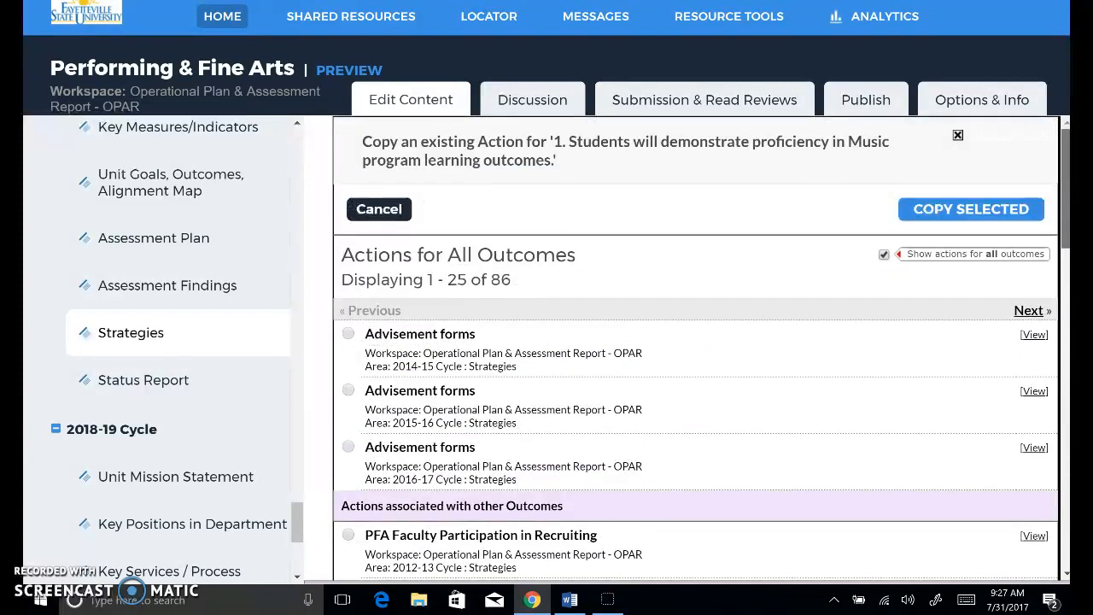
{"action": "left_click", "coordinate": [931, 213]}
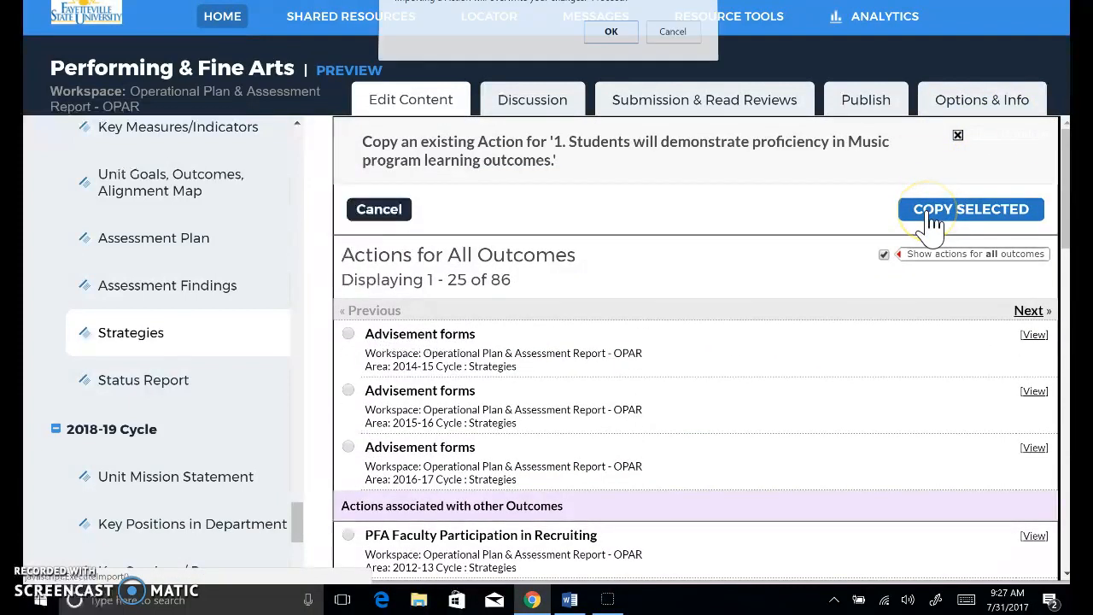
{"action": "left_click", "coordinate": [916, 214]}
{"action": "left_click", "coordinate": [611, 38]}
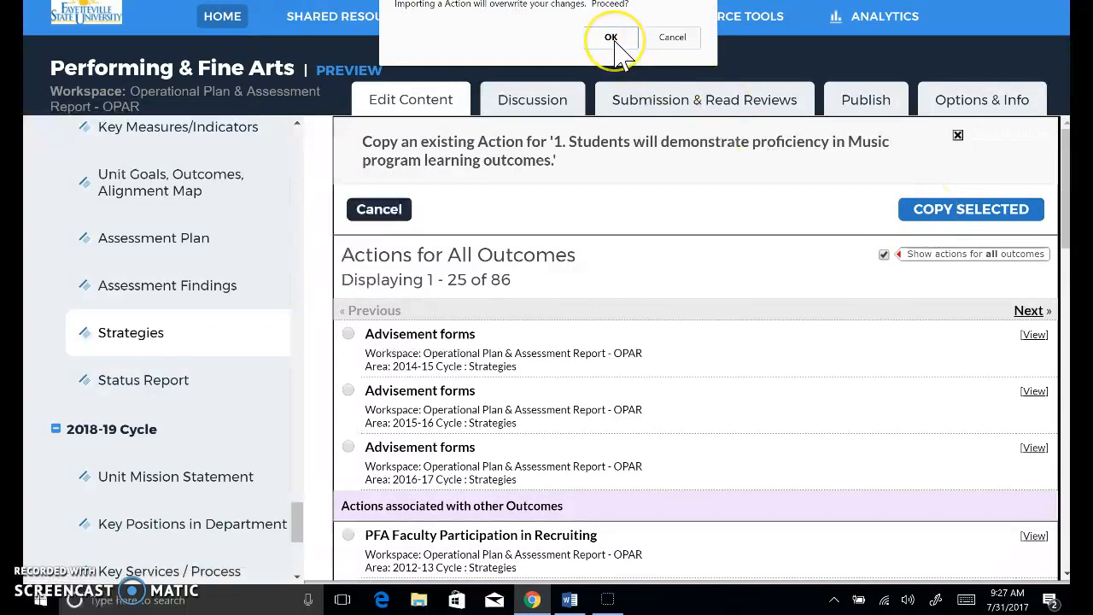
- Enter "No" as the budget approval requirement of the imported Senior Recital Hearing action
{"action": "left_click", "coordinate": [1065, 303]}
{"action": "left_click_drag", "start_coordinate": [1065, 303], "coordinate": [1065, 513]}
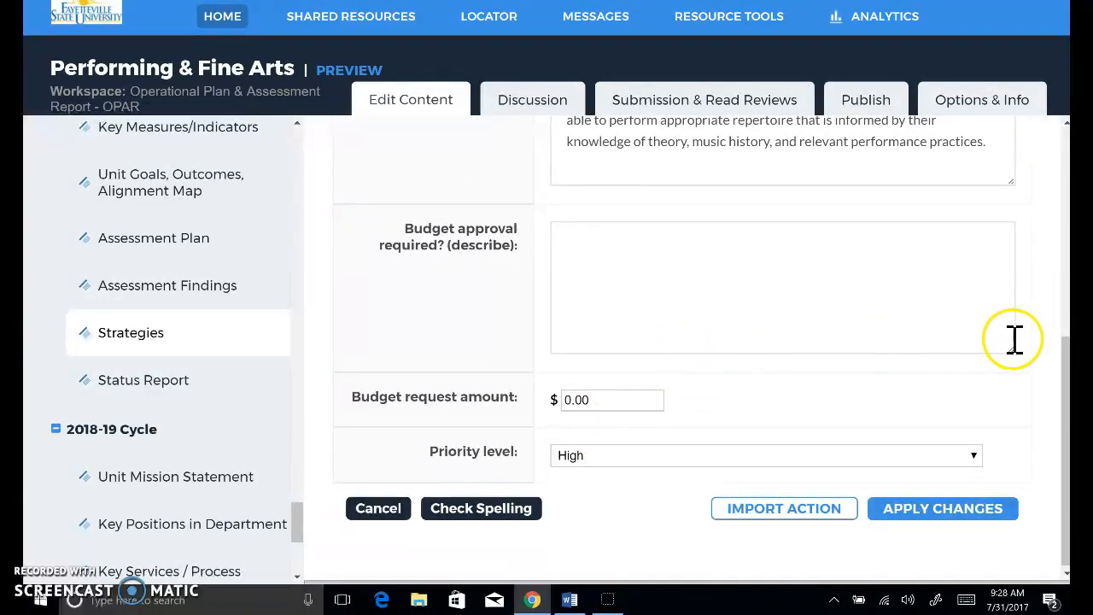
{"action": "left_click_drag", "start_coordinate": [1066, 374], "coordinate": [1065, 274]}
{"action": "left_click", "coordinate": [664, 480]}
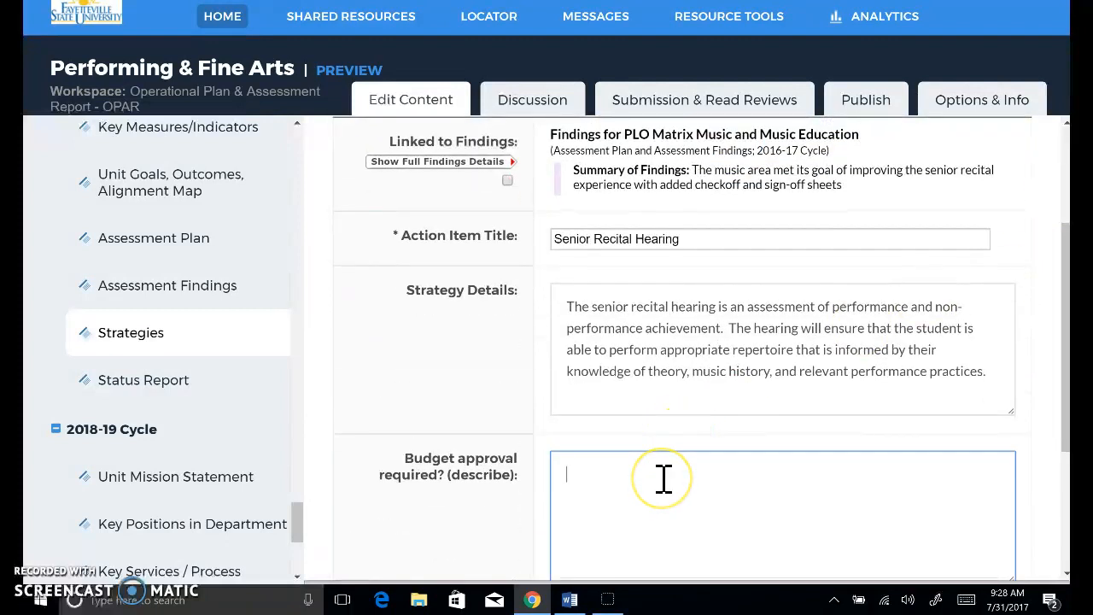
{"action": "left_click_drag", "start_coordinate": [1063, 401], "coordinate": [1013, 363]}
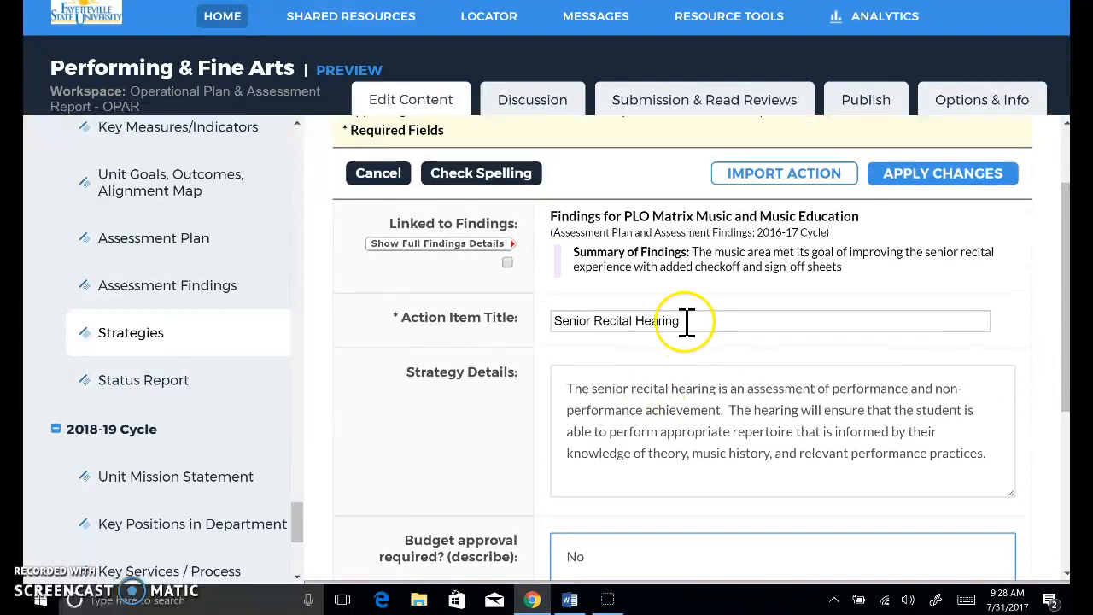